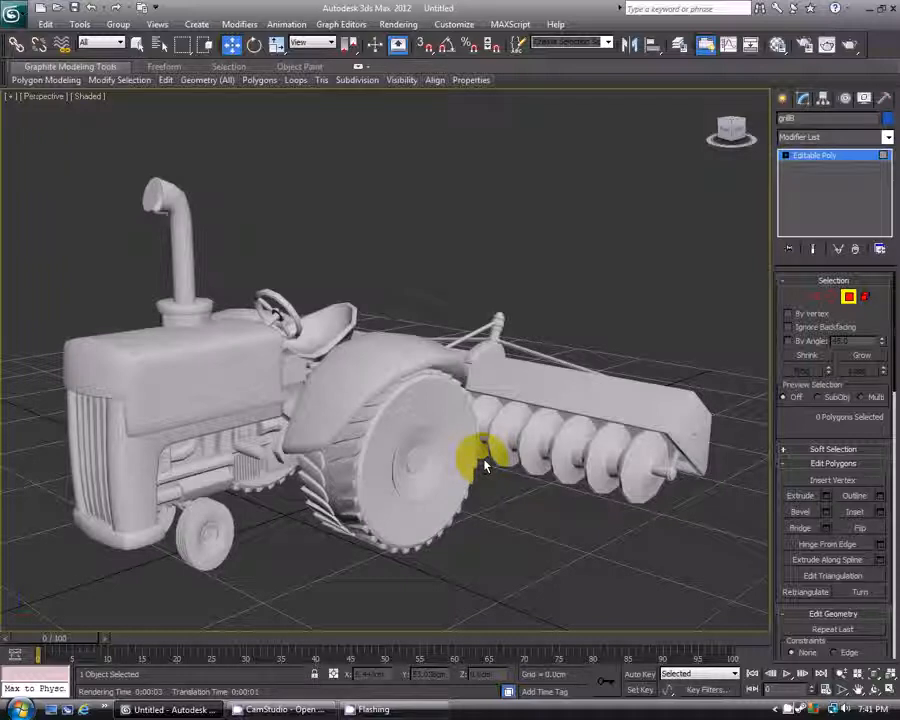
Display edged faces on the shaded tractor and test-render the perspective view.
alt+middle_drag(484, 465, 424, 412)
key(F4)
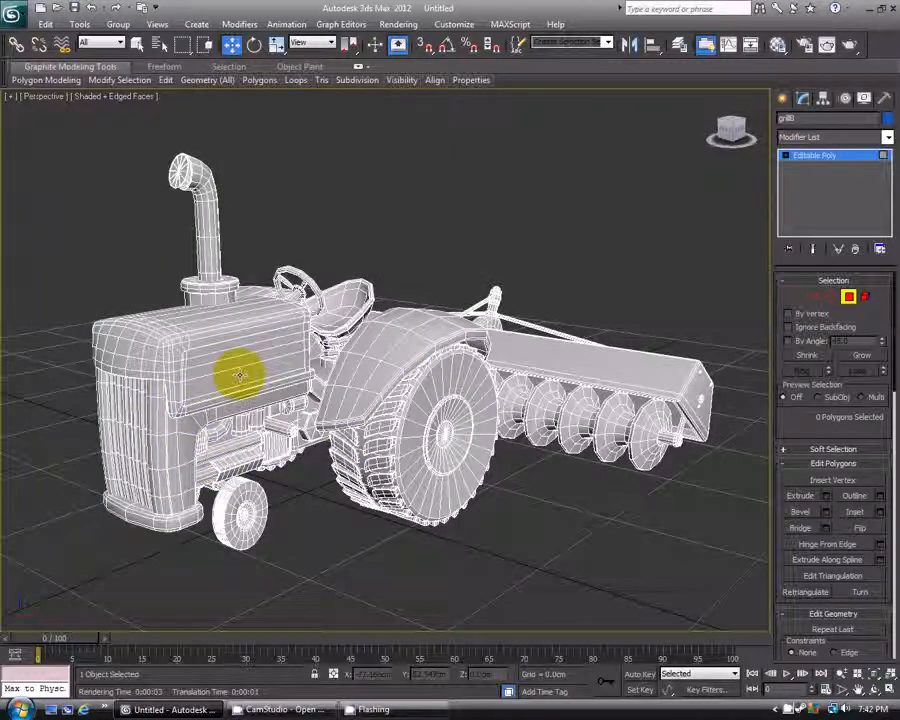
key(shift+q)
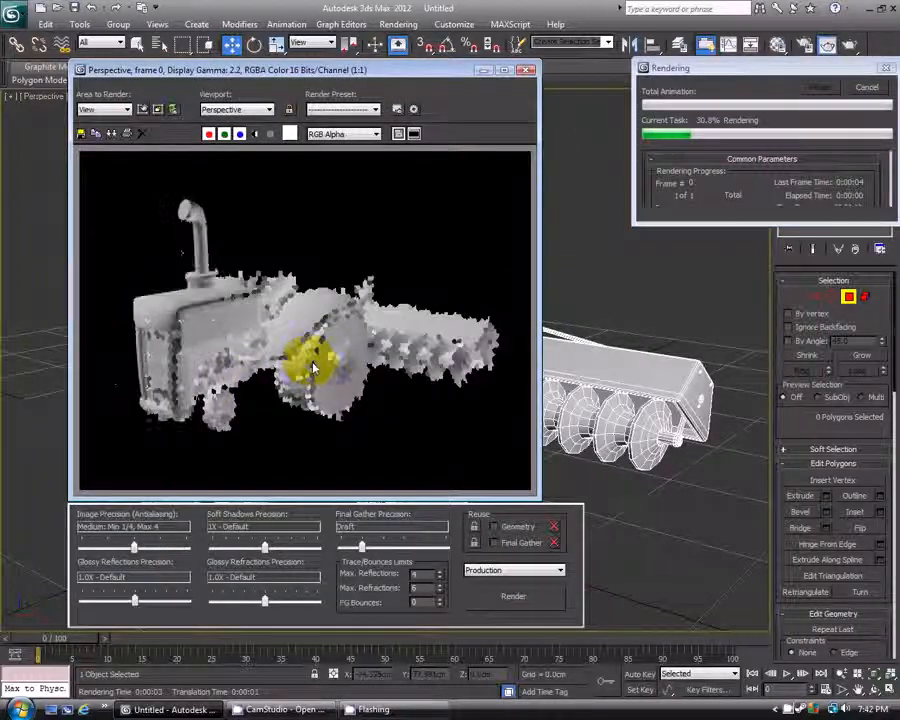
click(526, 70)
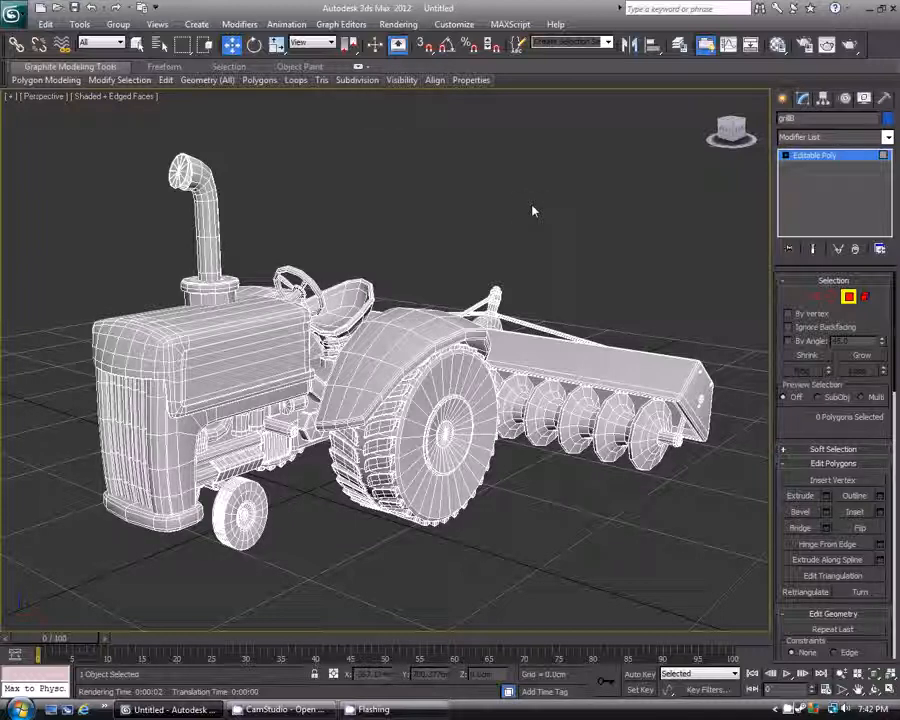
In the Material Editor, change the second sample material to Composite, keeping the old material as a sub-material.
alt+middle_drag(522, 211, 520, 214)
key(m)
drag(167, 117, 658, 62)
click(618, 103)
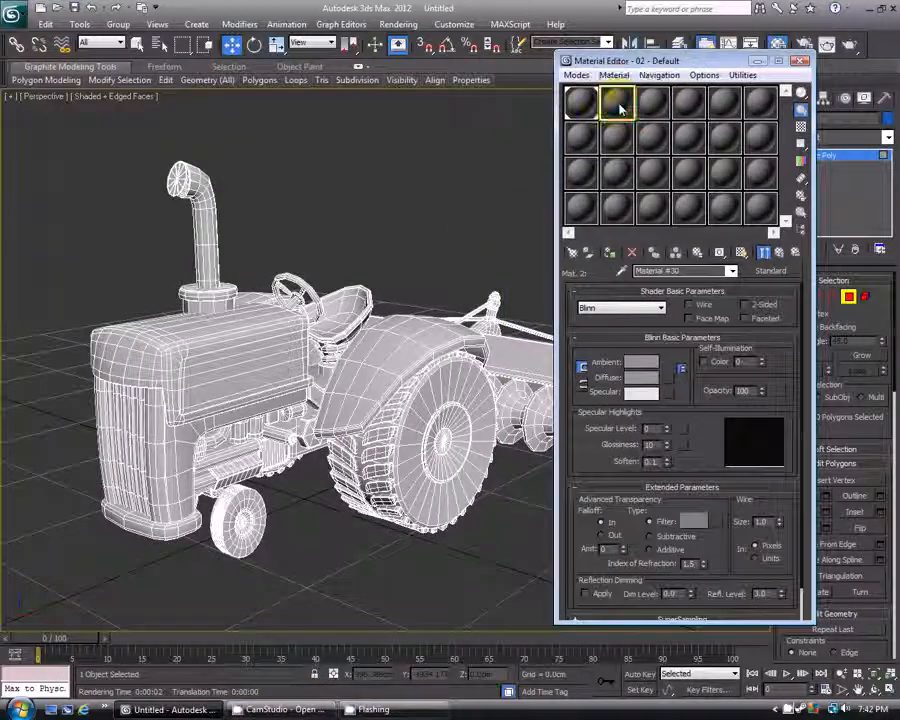
click(770, 272)
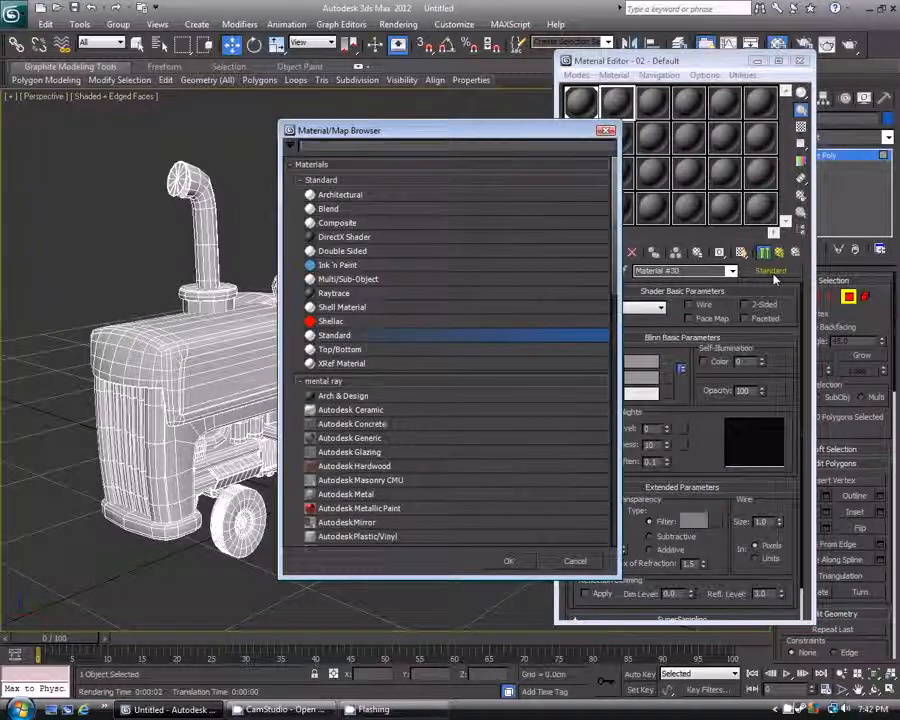
double_click(389, 250)
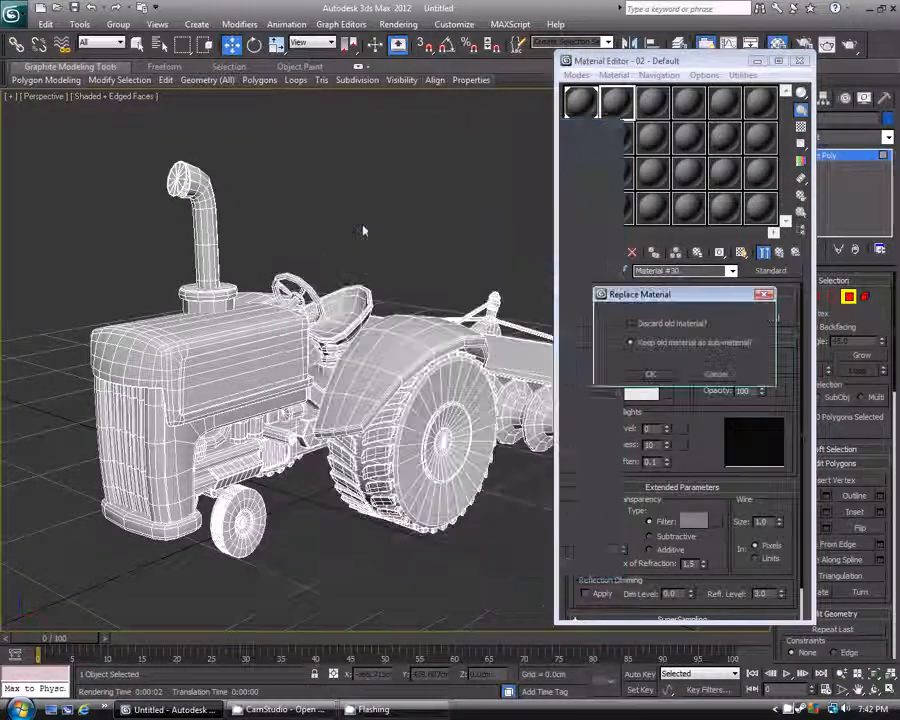
drag(675, 309, 443, 276)
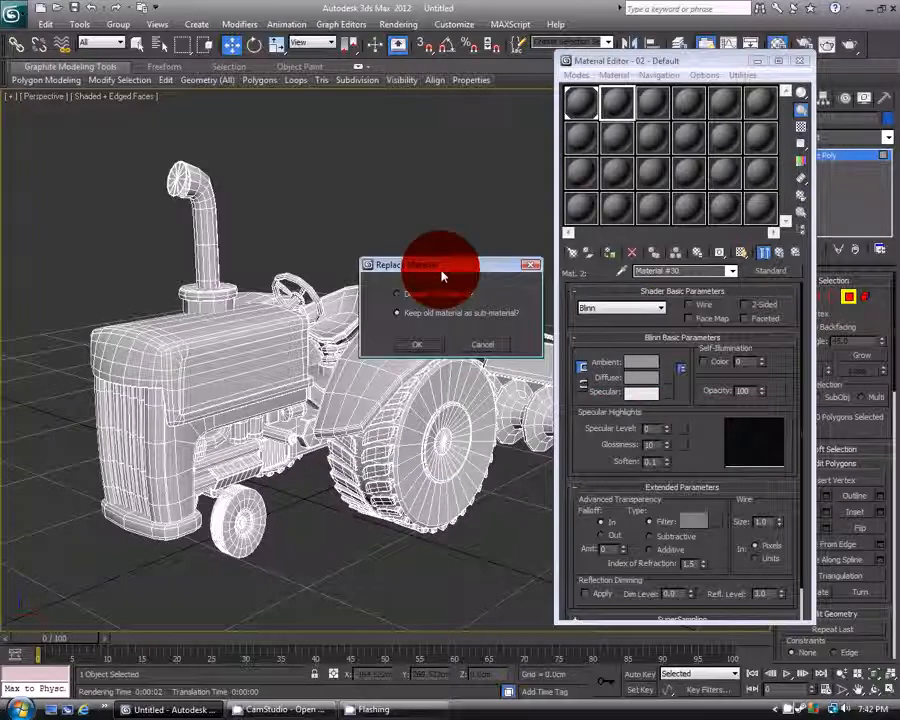
click(418, 346)
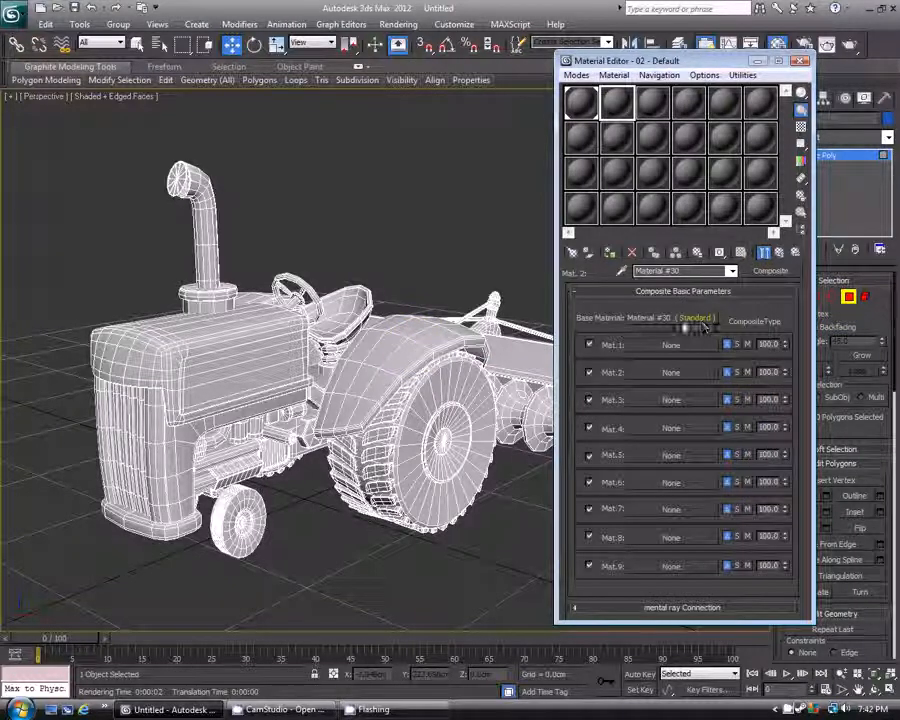
Add a Standard material as Mat.1 of the composite and give it a blue diffuse colour of RGB 27, 27, 217.
click(655, 345)
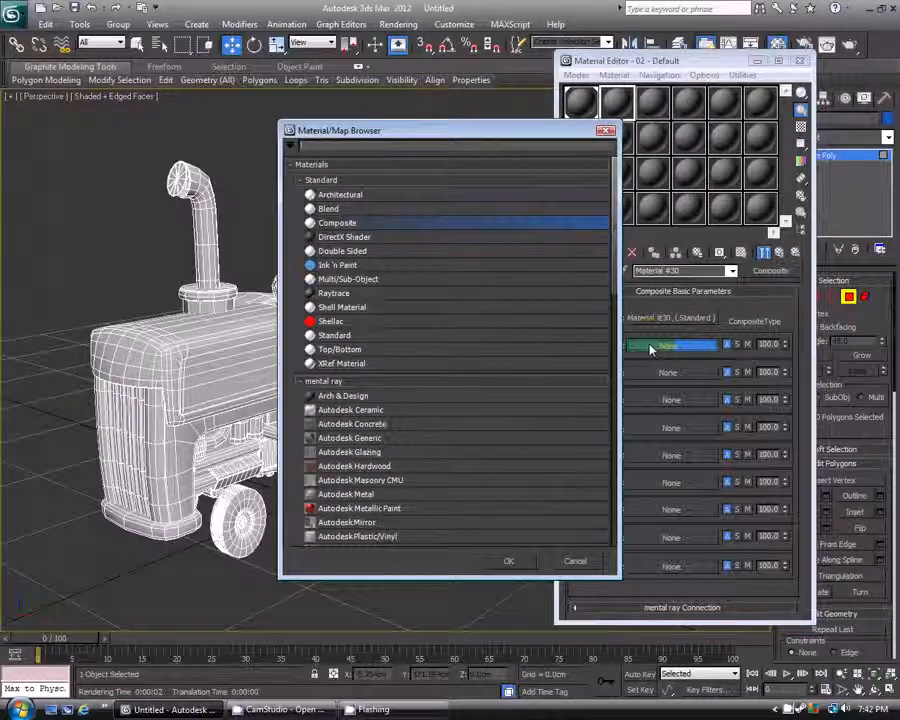
double_click(334, 335)
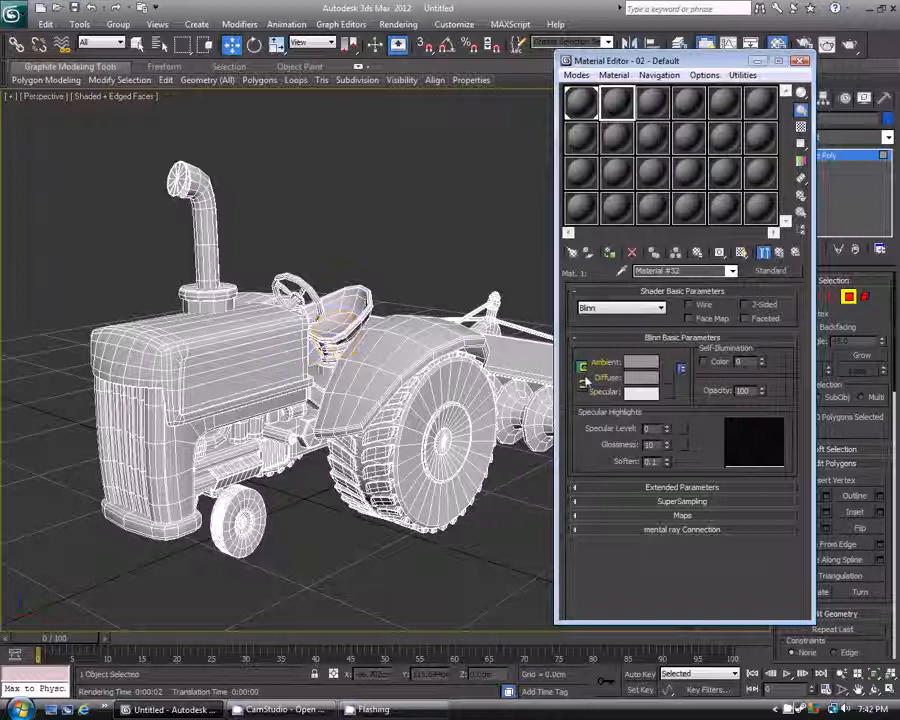
click(636, 377)
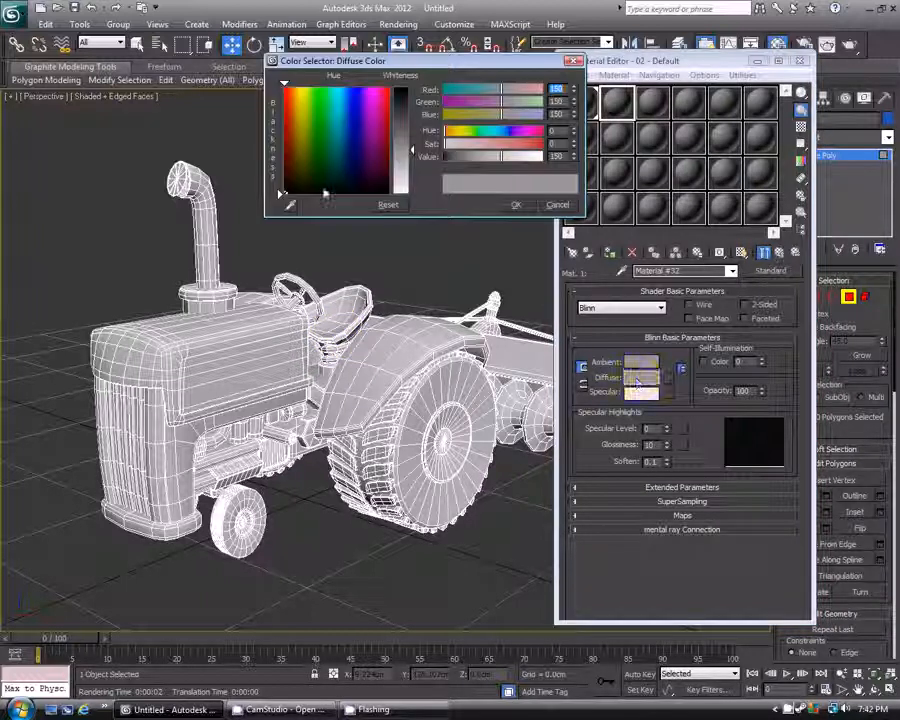
drag(350, 137, 356, 110)
drag(411, 150, 411, 99)
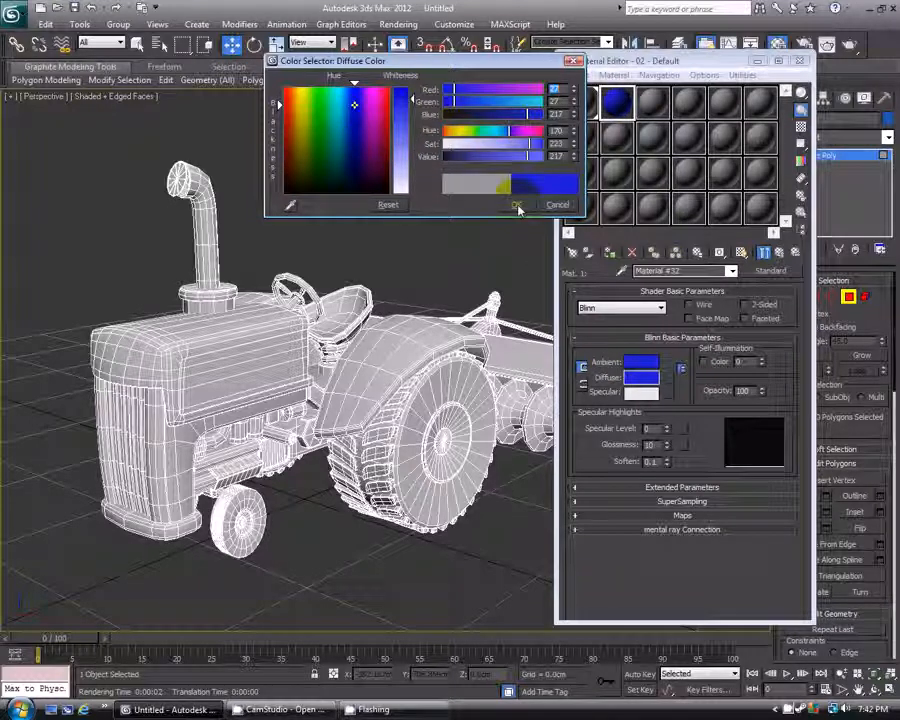
click(516, 205)
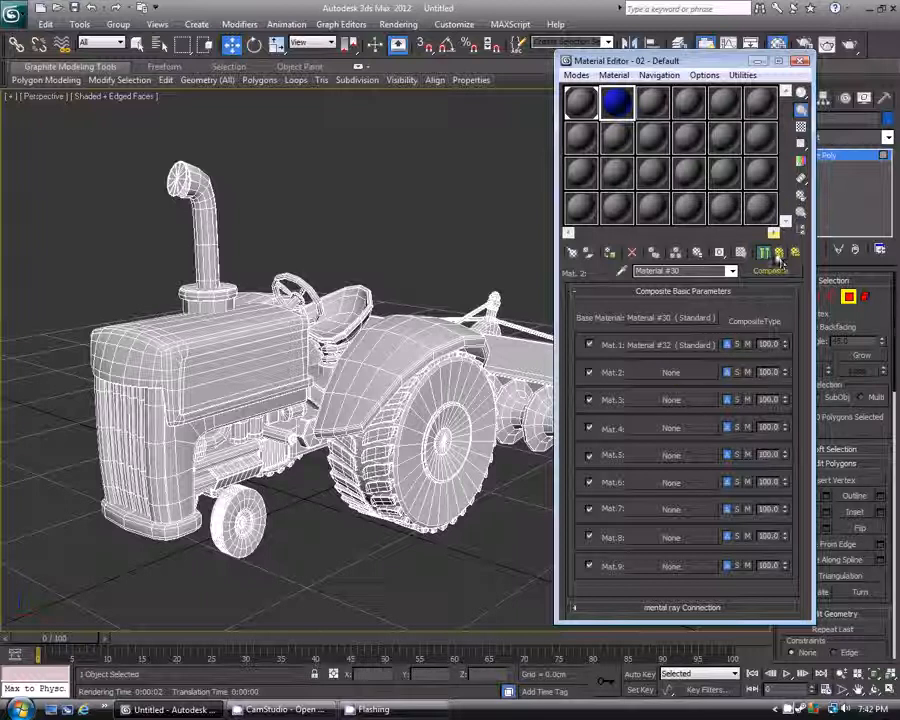
click(700, 344)
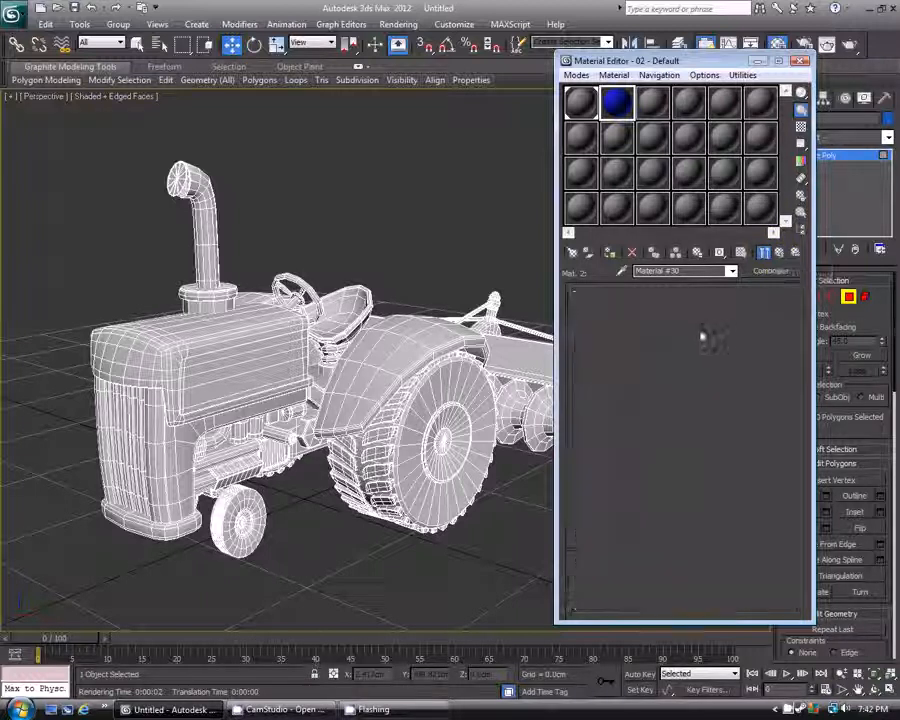
click(780, 253)
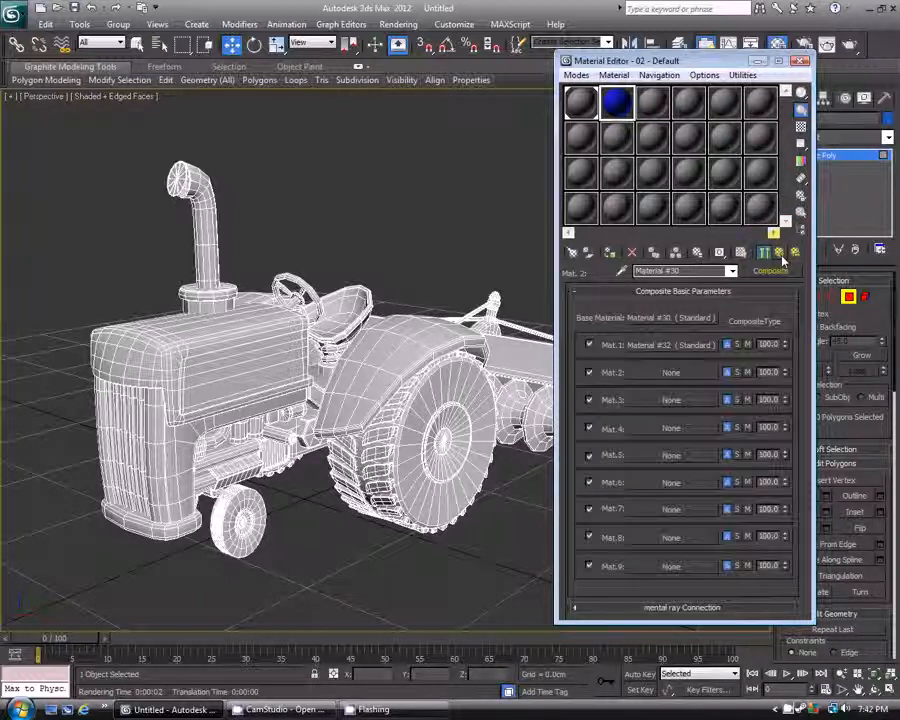
Add a Standard material as Mat.2 of the composite, with a white diffuse colour and Wire enabled.
click(672, 373)
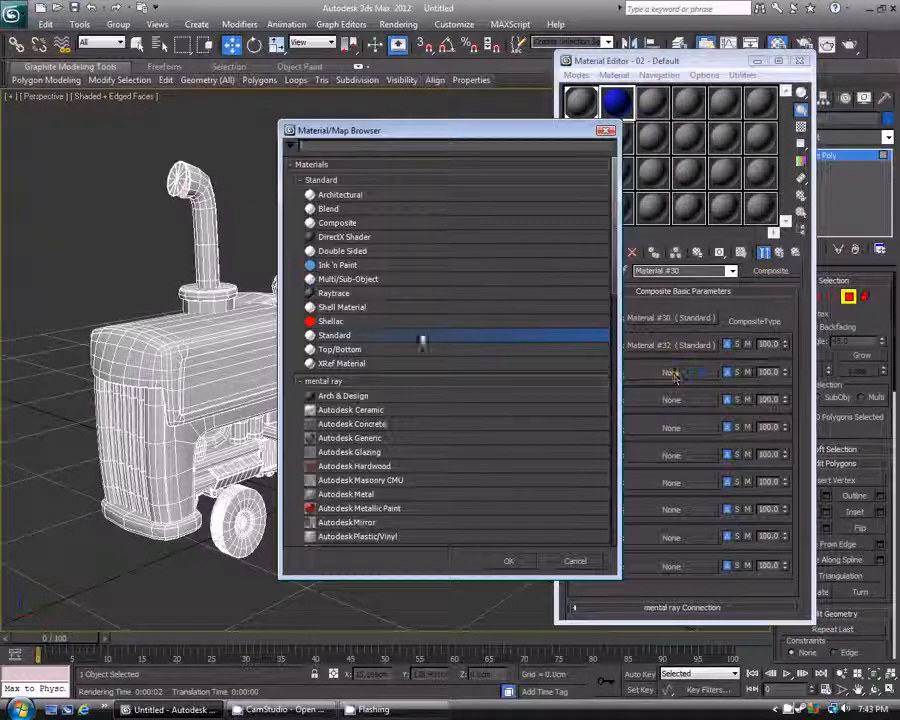
double_click(333, 336)
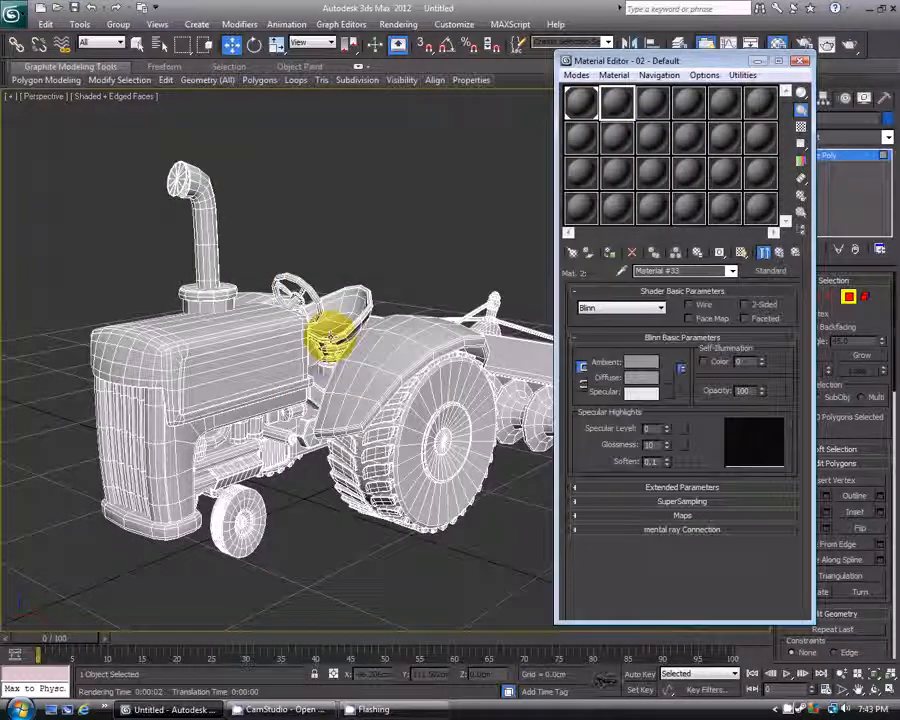
click(645, 384)
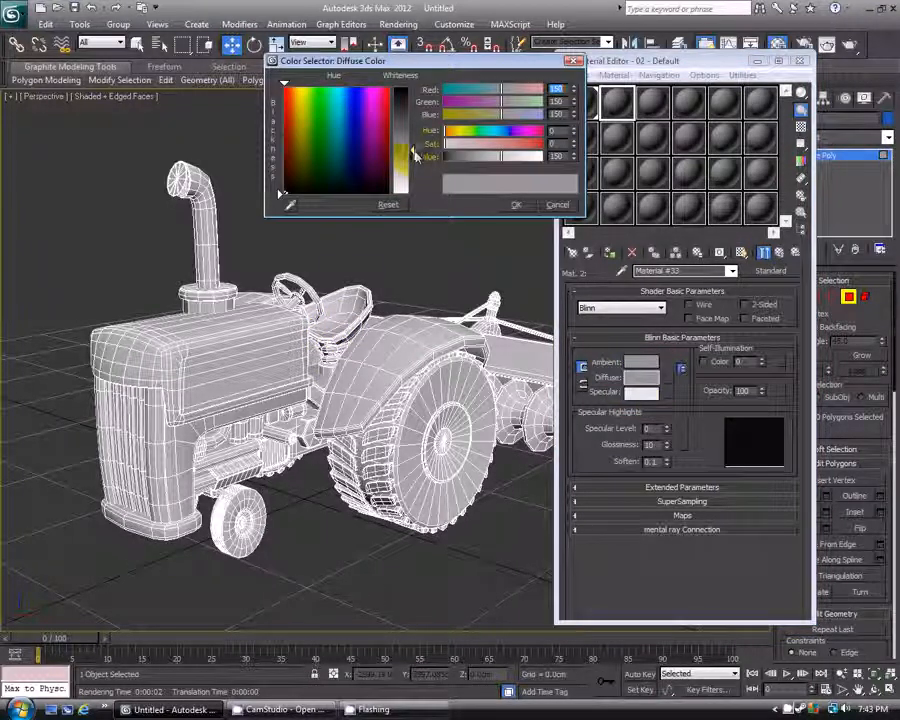
drag(412, 151, 407, 201)
click(516, 204)
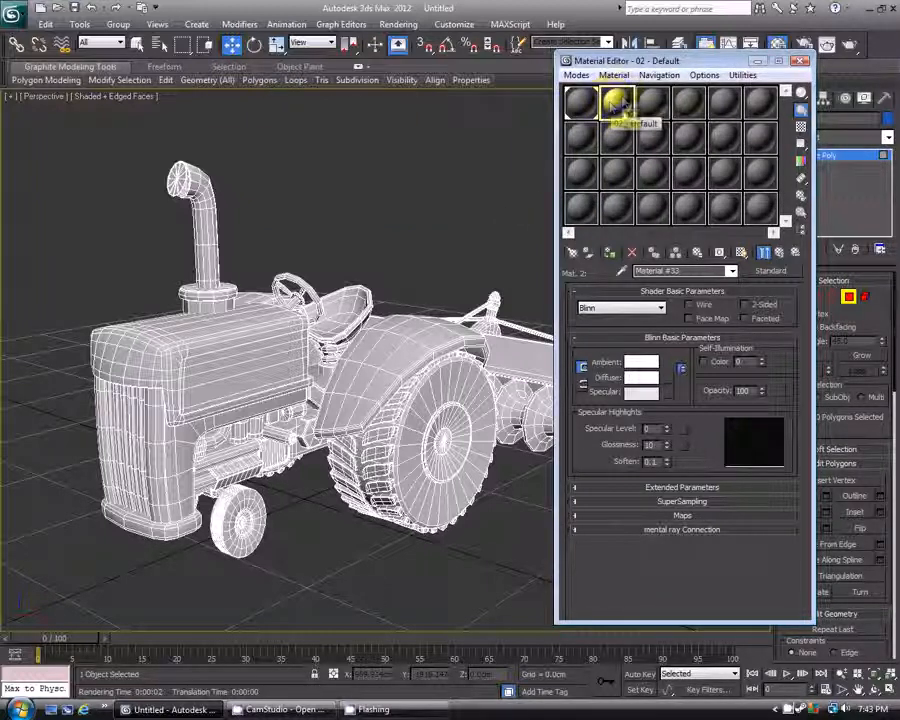
click(688, 305)
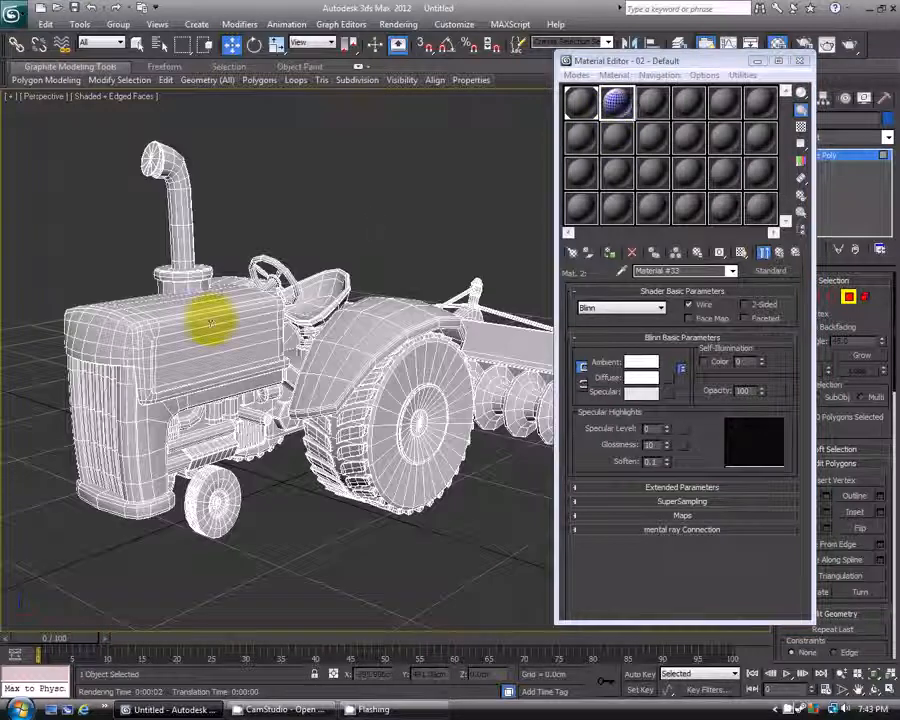
Leave polygon sub-object mode, assign the composite material to the whole tractor, and deselect it.
click(211, 315)
click(306, 244)
drag(687, 60, 639, 63)
click(818, 158)
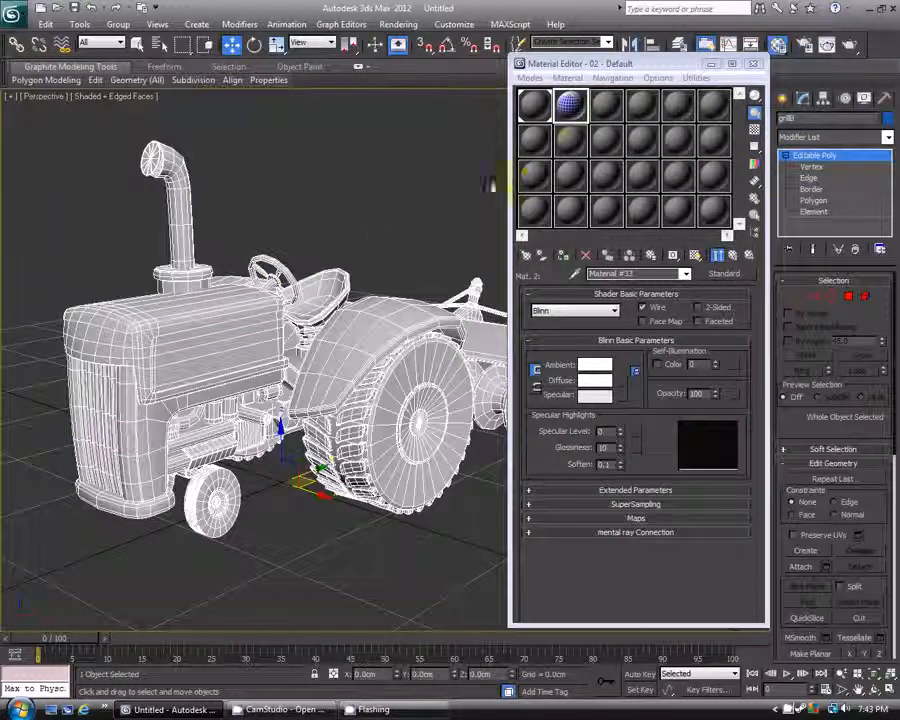
click(569, 106)
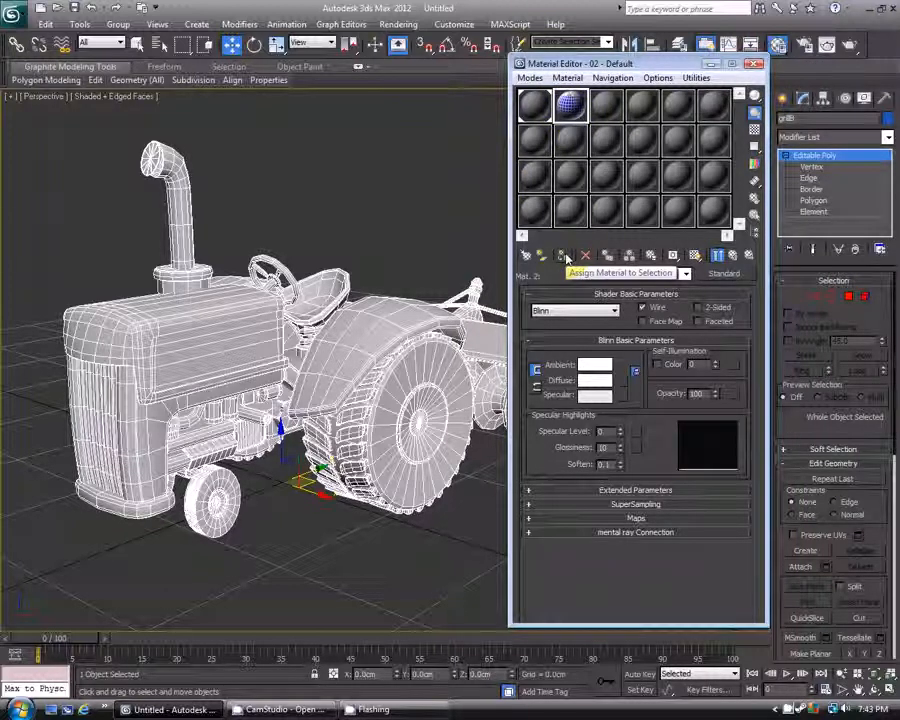
click(566, 257)
click(347, 212)
Render the tractor with the composite wire material and inspect the render's alpha channel.
middle_drag(356, 212, 333, 247)
drag(657, 64, 816, 174)
middle_drag(434, 166, 456, 211)
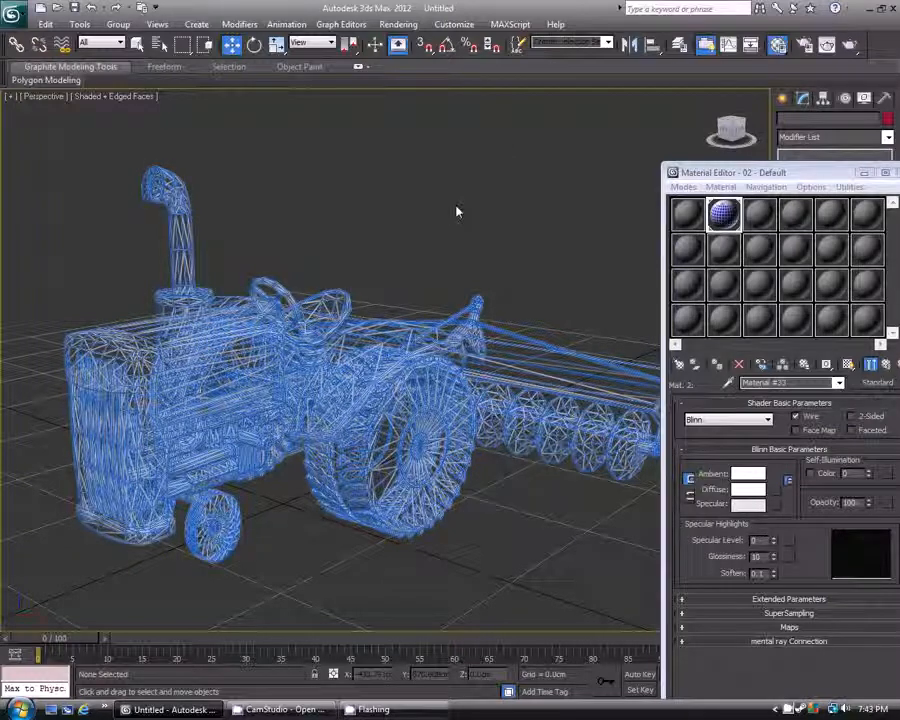
key(shift+q)
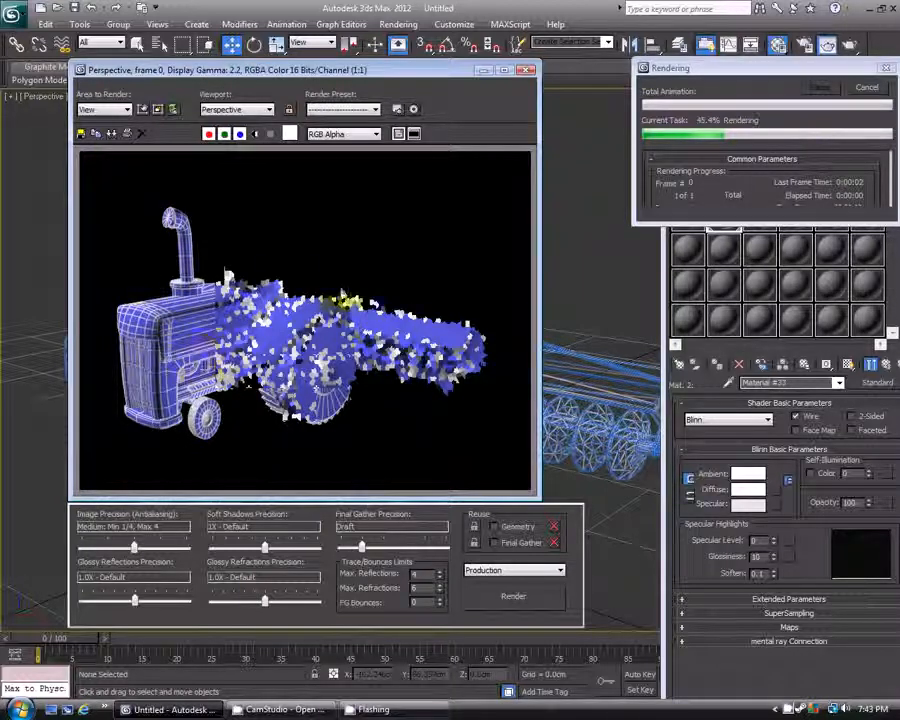
click(255, 134)
click(255, 134)
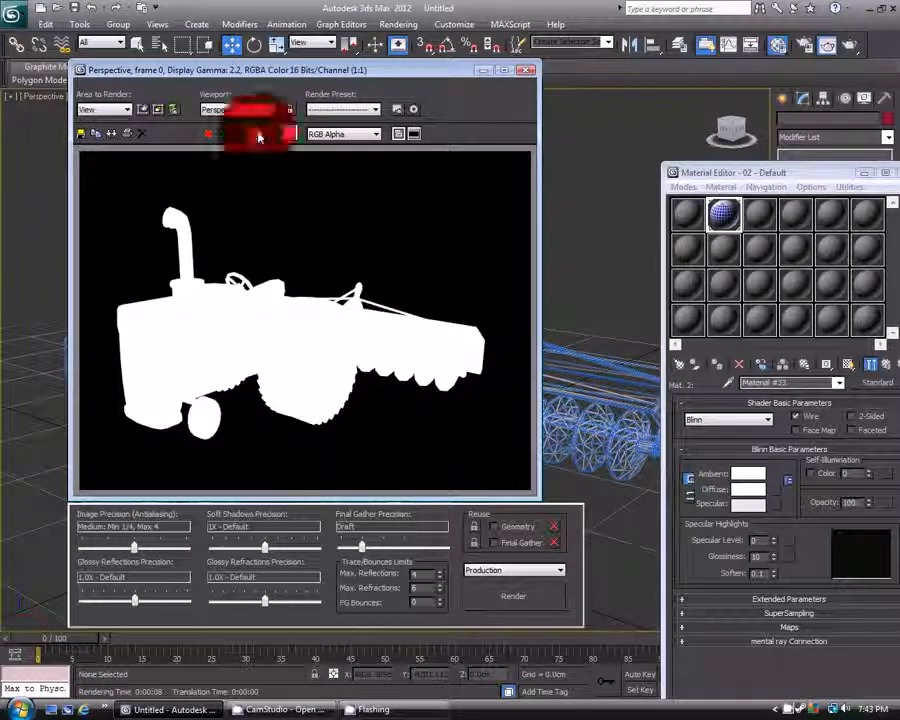
click(524, 70)
Set the wire size of the composite's Mat.2 sub-material to 4 pixels.
drag(792, 177, 597, 99)
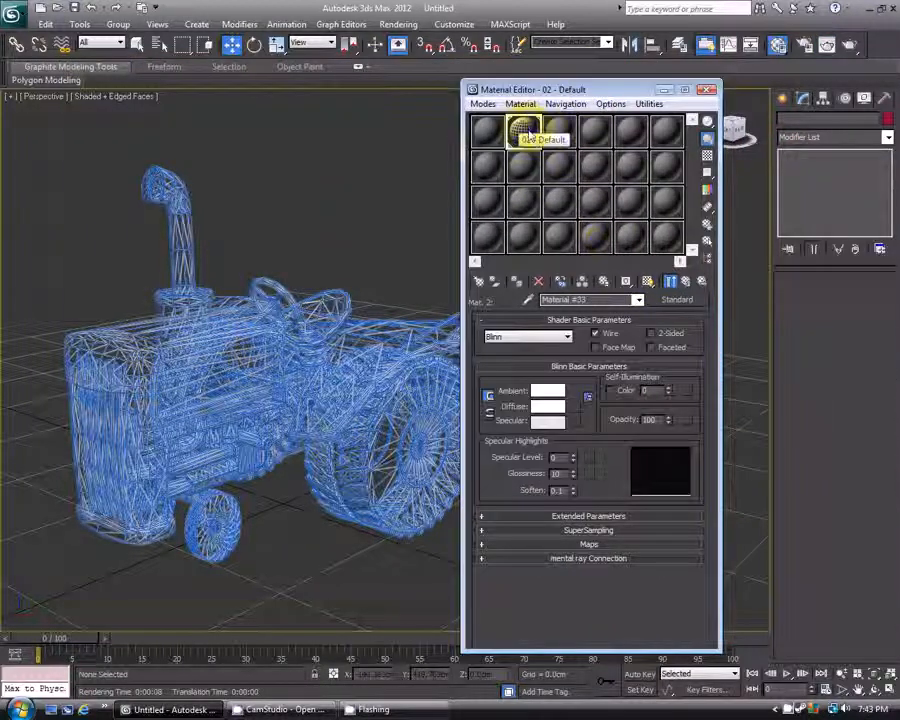
click(687, 282)
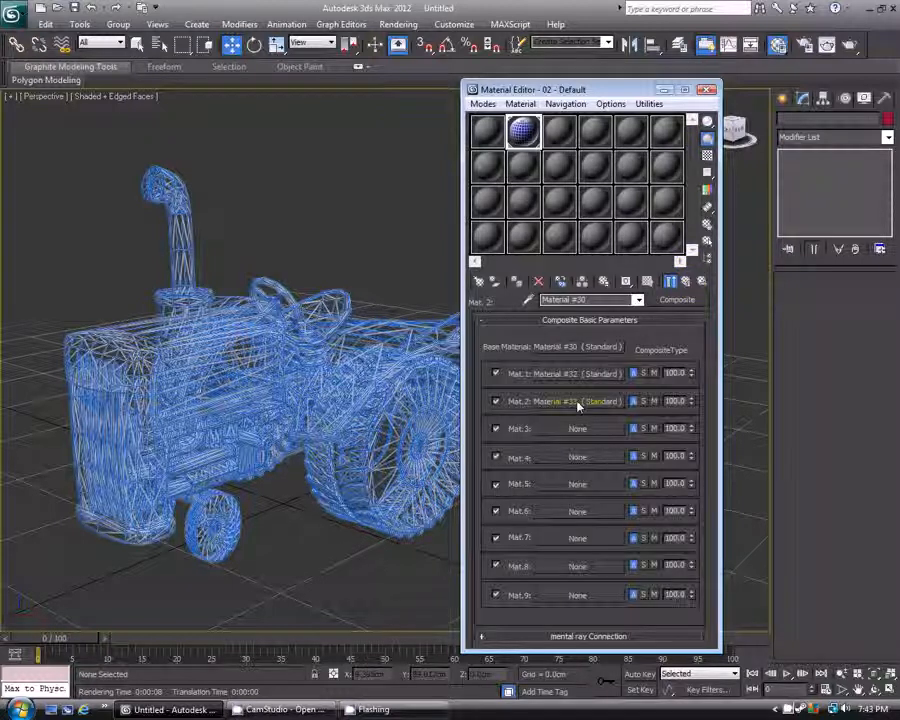
click(577, 402)
click(580, 516)
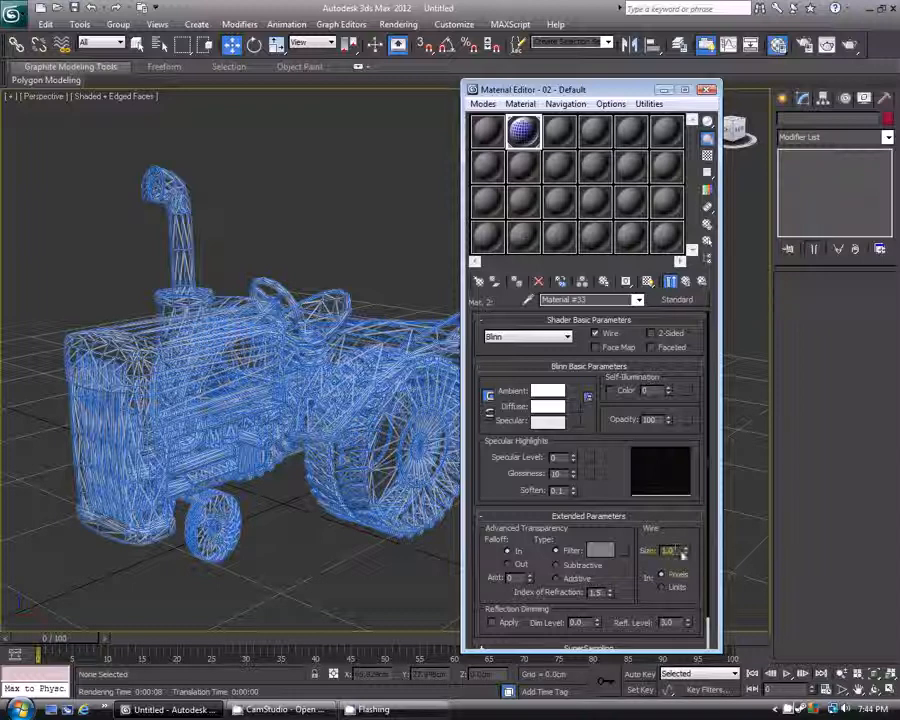
double_click(672, 550)
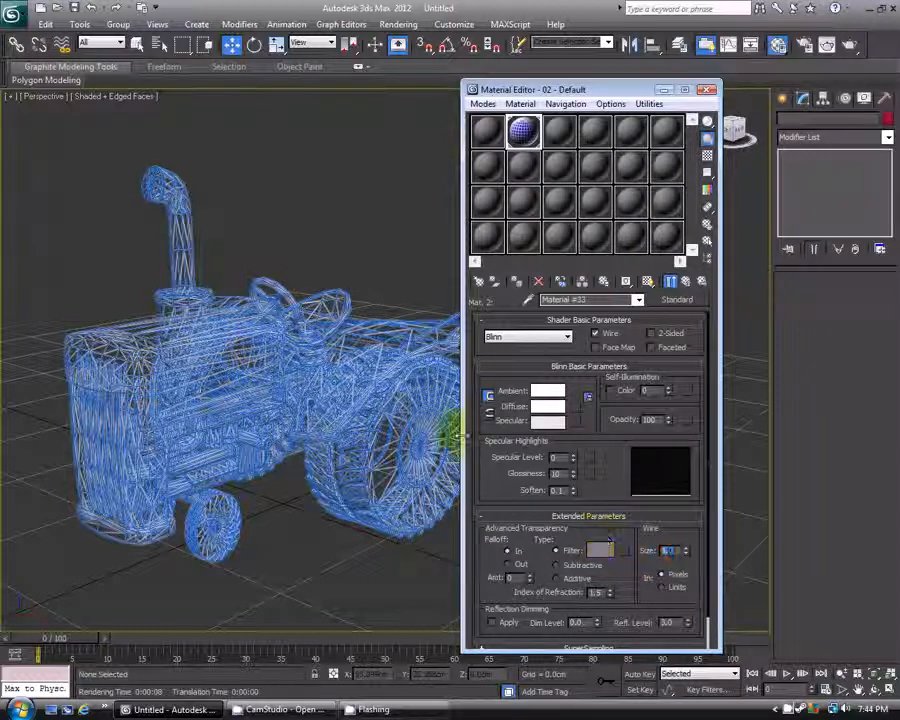
text(4)
key(Return)
Render a closer view of the tractor to check the wire thickness.
middle_drag(285, 366, 314, 378)
scroll(324, 381, up, 4)
key(F9)
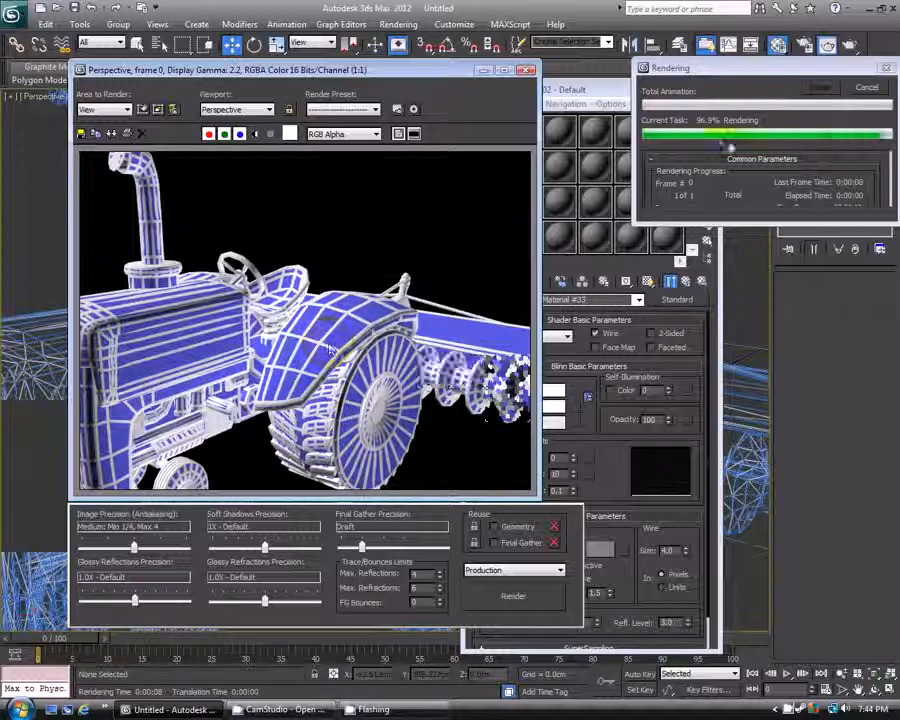
click(530, 70)
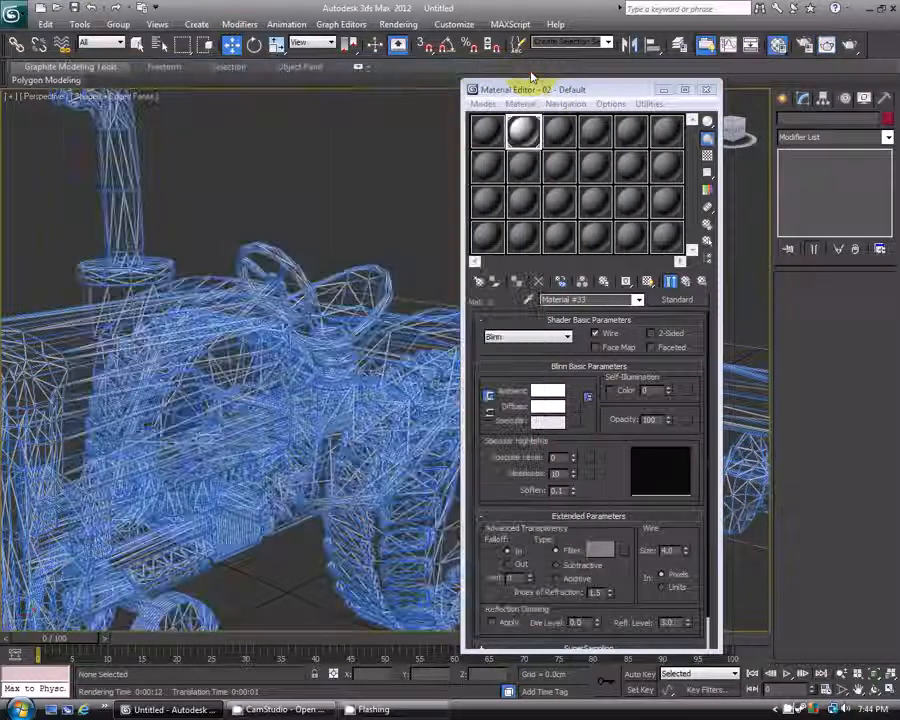
Enable Wire on the third sample material, keeping its default grey diffuse colour, and apply it to the tractor.
mouse_move(325, 281)
middle_down()
mouse_move(311, 257)
mouse_move(314, 268)
middle_up()
click(560, 133)
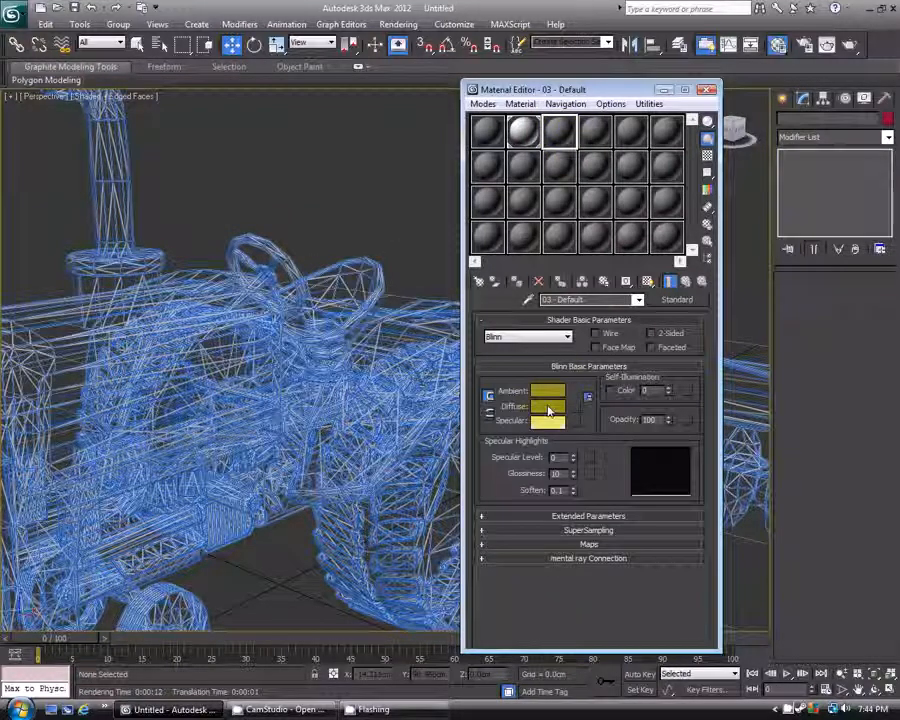
click(548, 408)
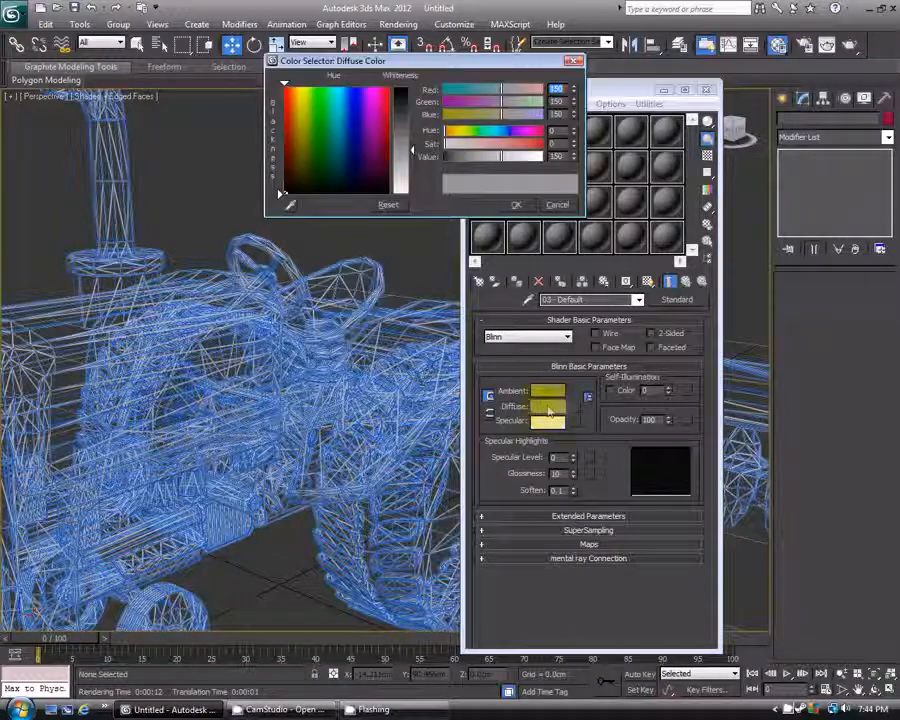
click(516, 204)
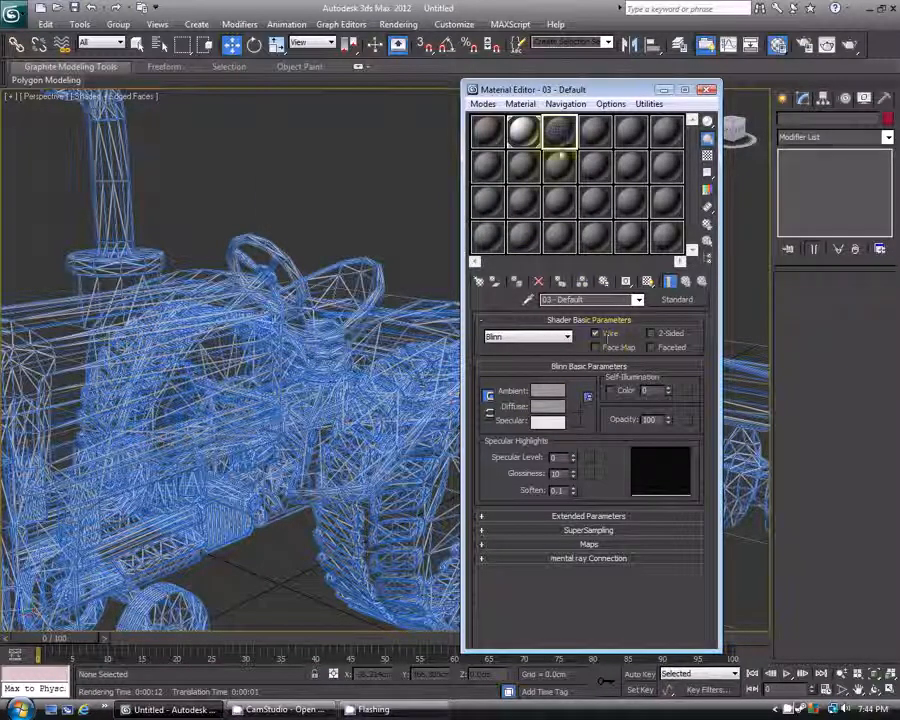
drag(558, 135, 231, 331)
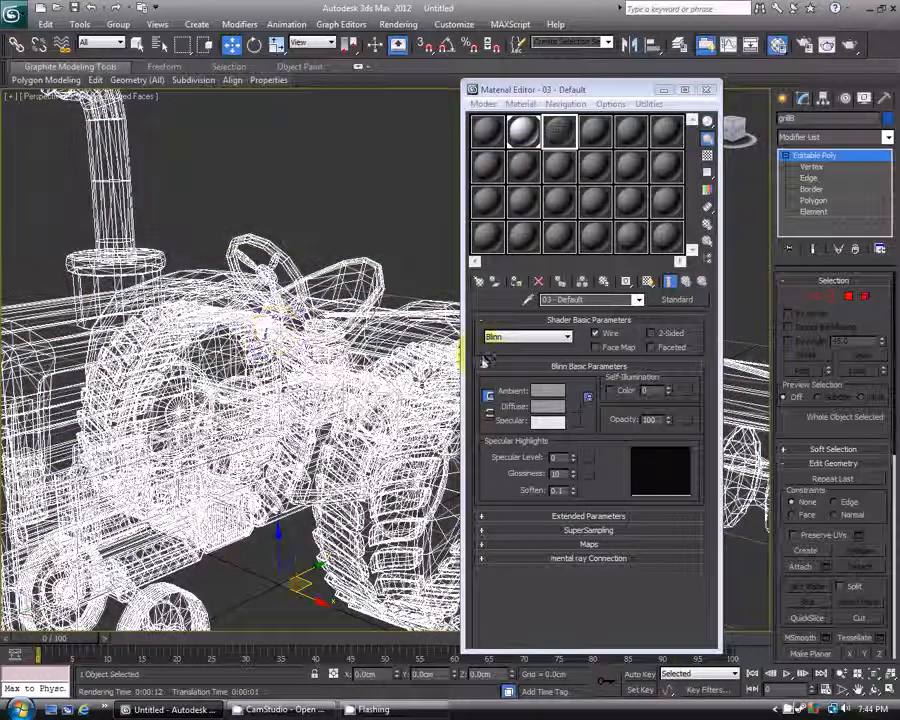
Deselect the tractor, render it with the wire-only material to inspect the alpha channel, and close the Material Editor.
click(359, 197)
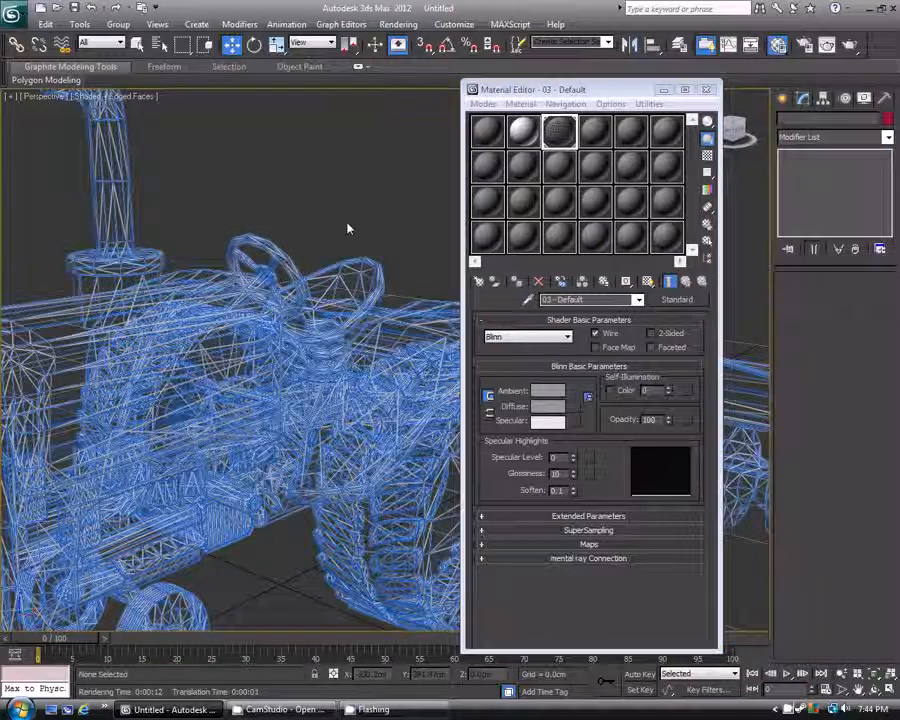
key(shift+q)
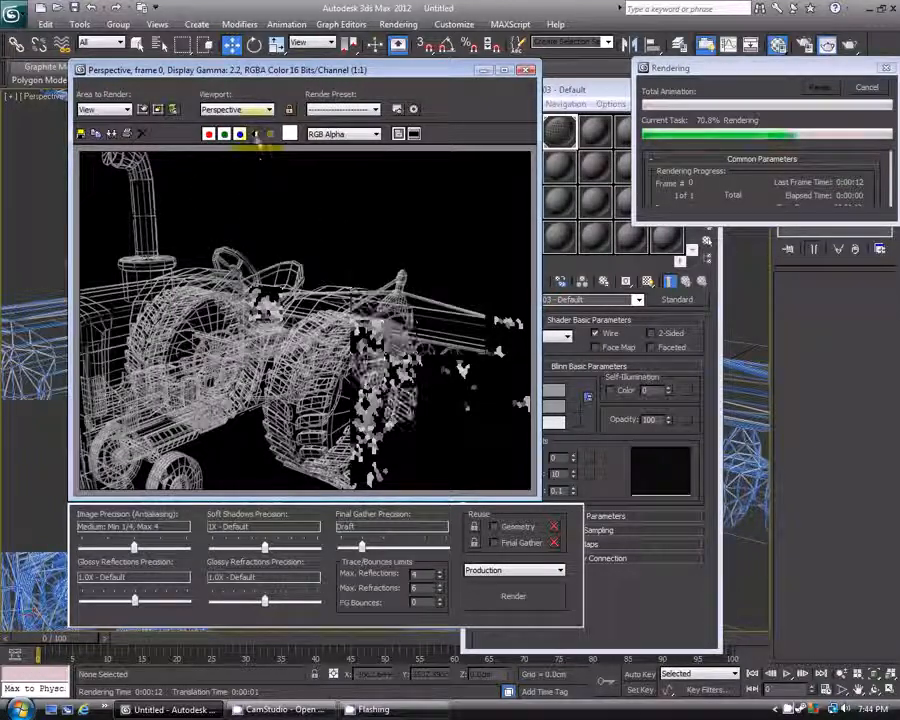
click(256, 135)
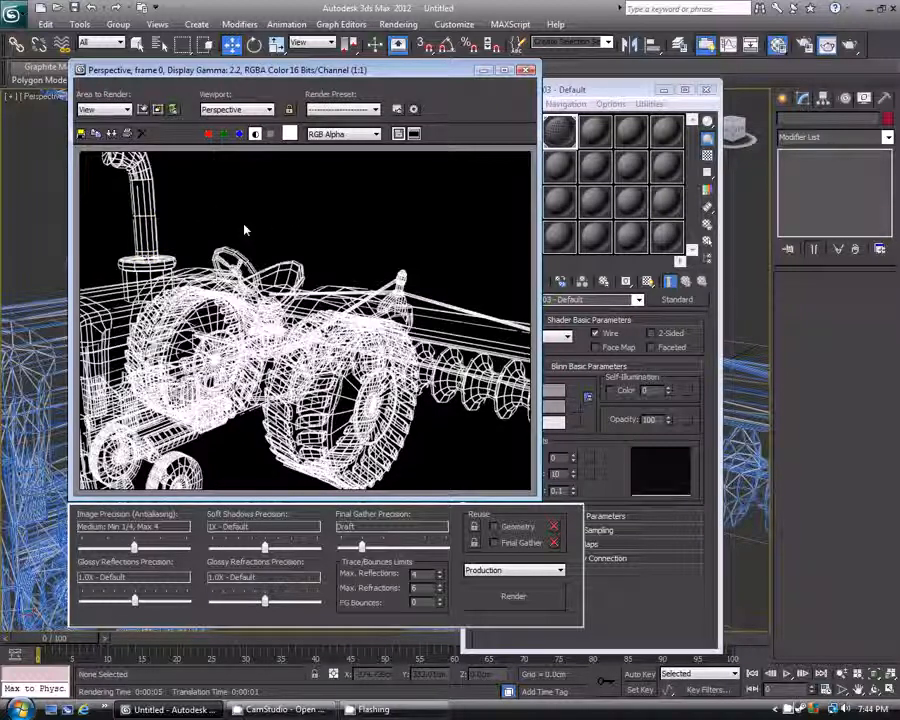
click(256, 135)
click(525, 70)
scroll(307, 267, down, 5)
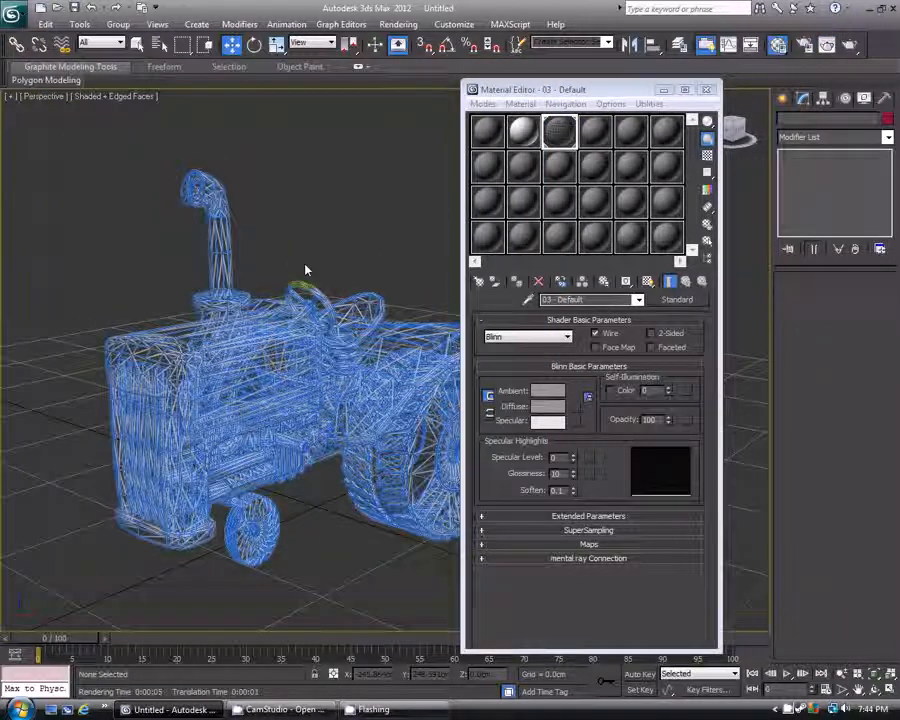
click(704, 89)
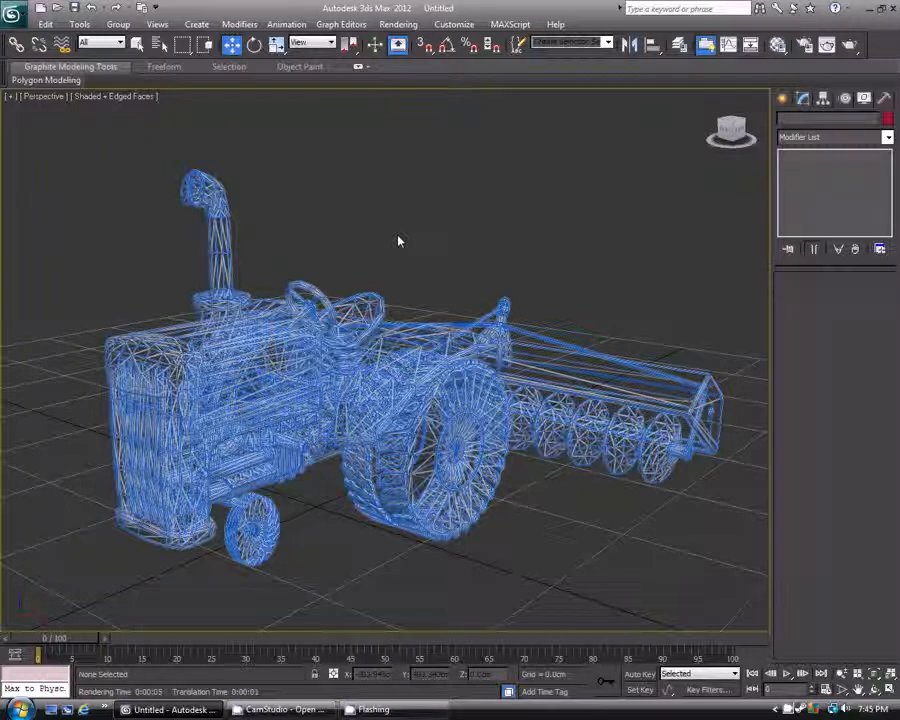